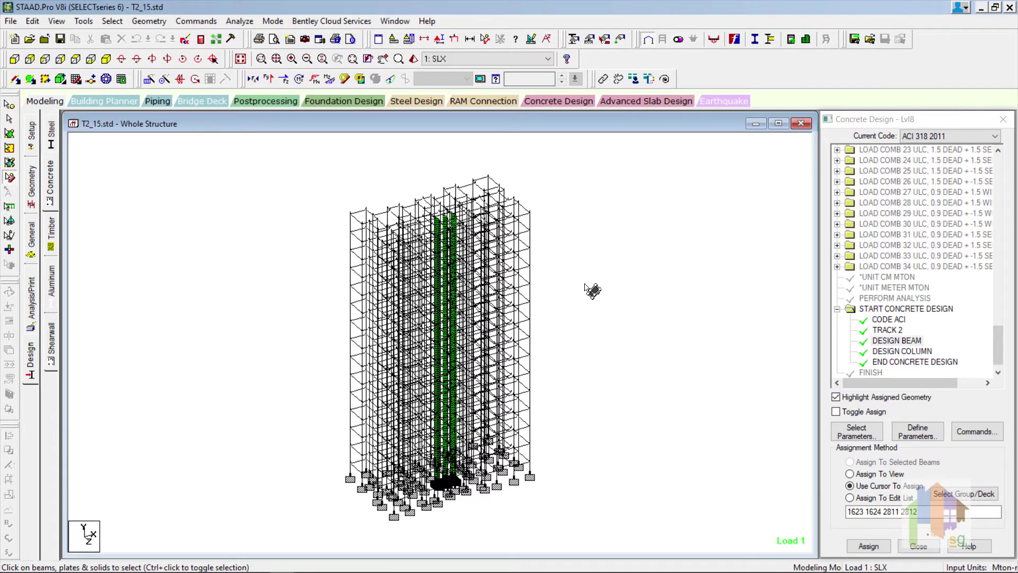
- Open the saved view Lvl8 to isolate that floor of the structure
scroll(584, 285, up, 1)
click(56, 21)
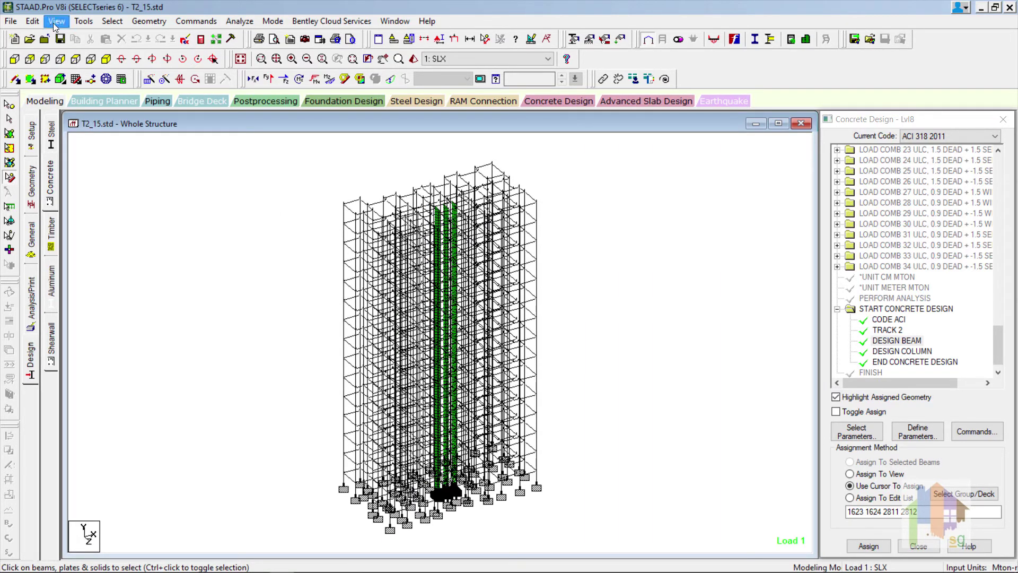
click(125, 61)
double_click(421, 229)
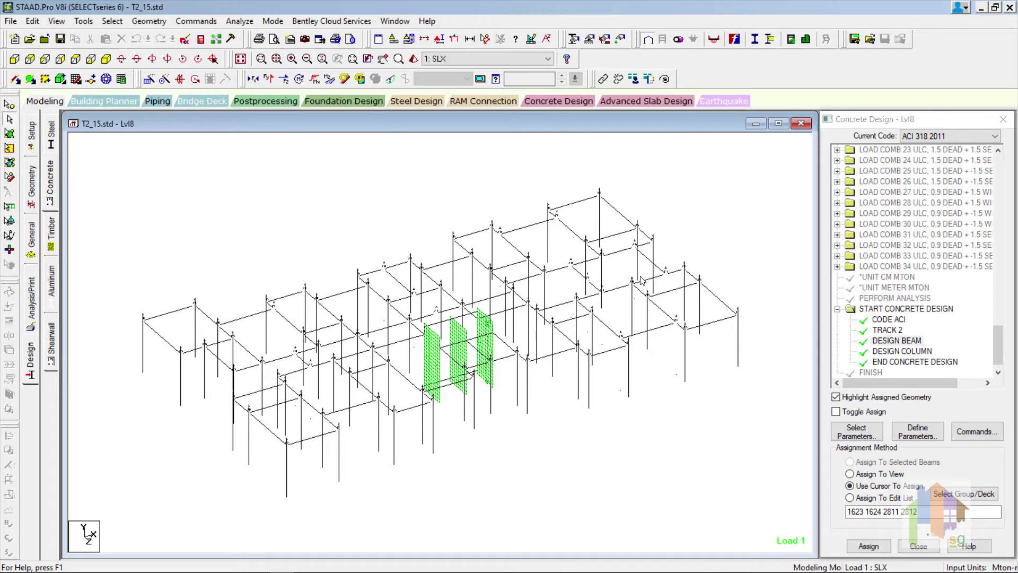
- Pick out the adjoining collinear beam segments on the Lvl8 floor, and clear the selection
click(584, 276)
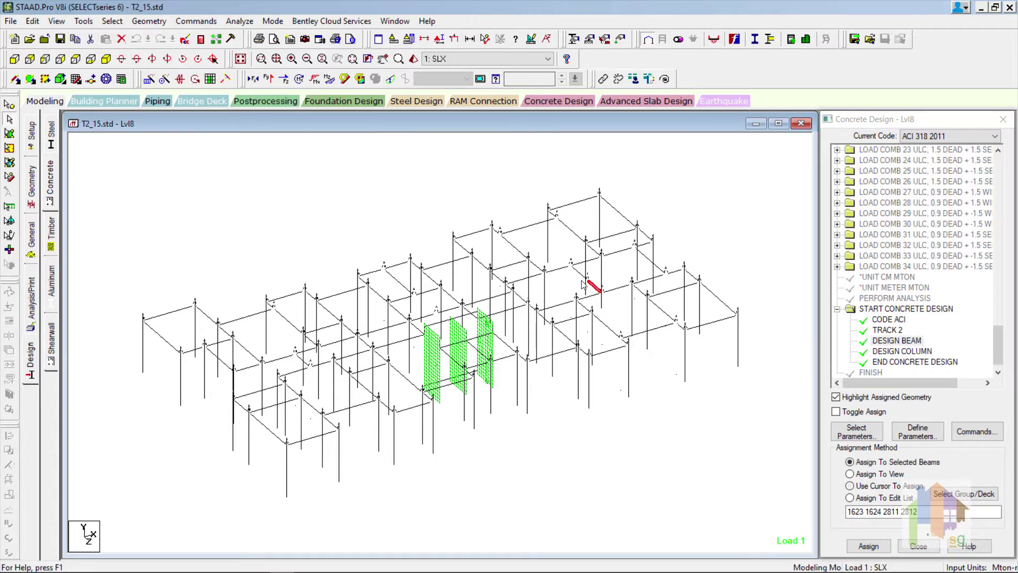
click(561, 271)
click(730, 242)
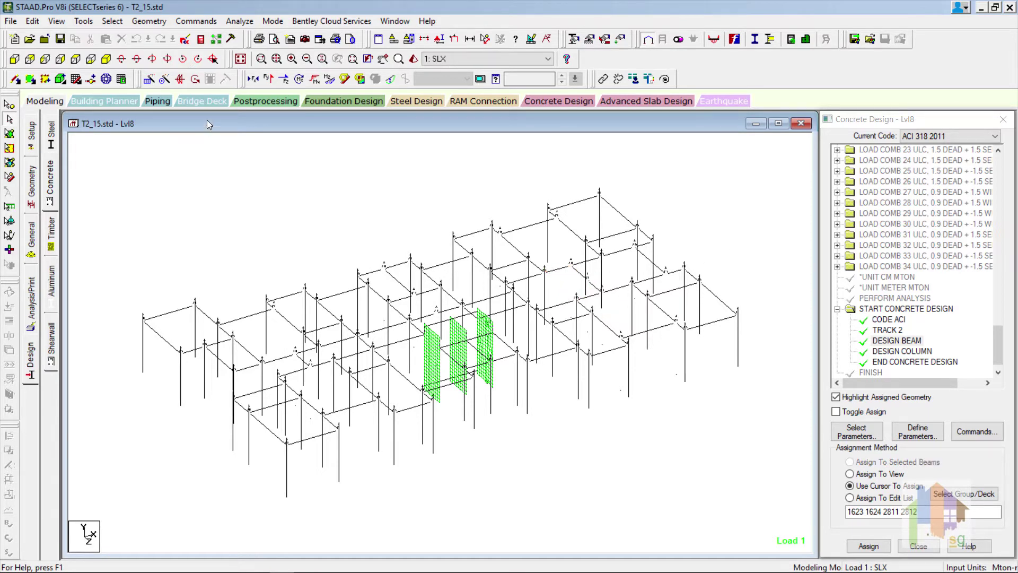
- Open the analysis output at the concrete design results and examine beam 1623's bar, shear and stirrup details
click(202, 42)
click(61, 115)
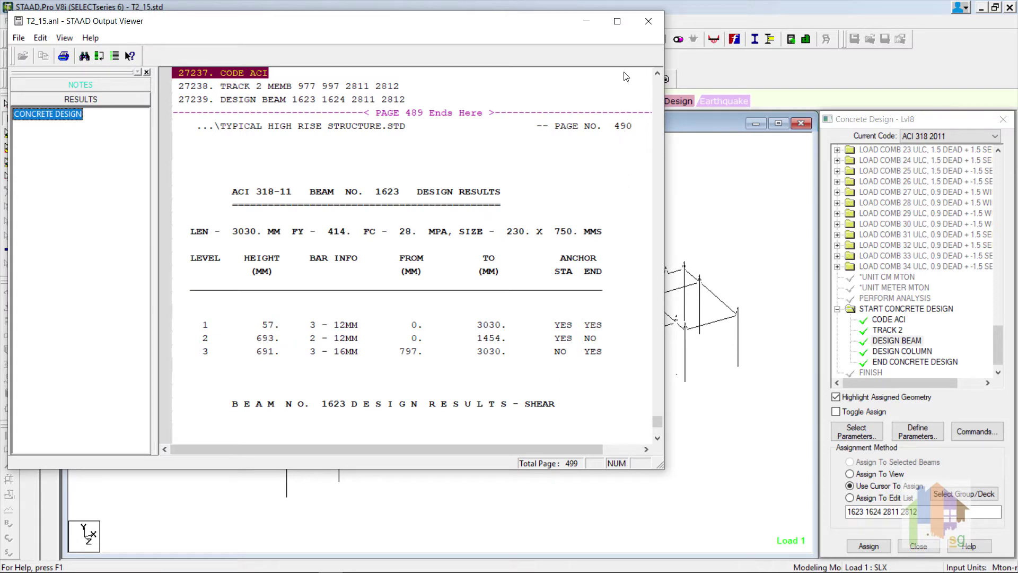
scroll(618, 322, down, 1)
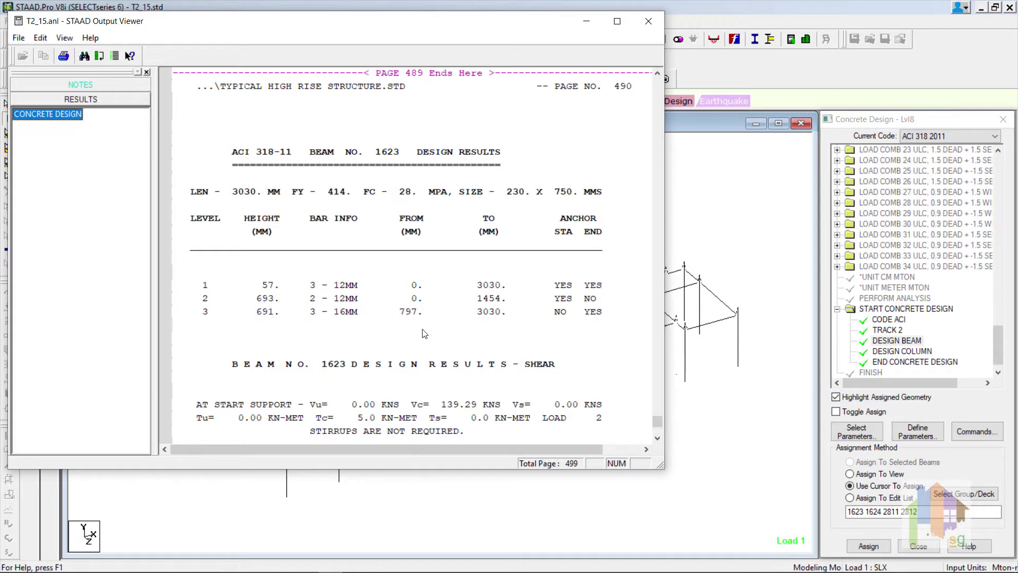
scroll(425, 334, down, 1)
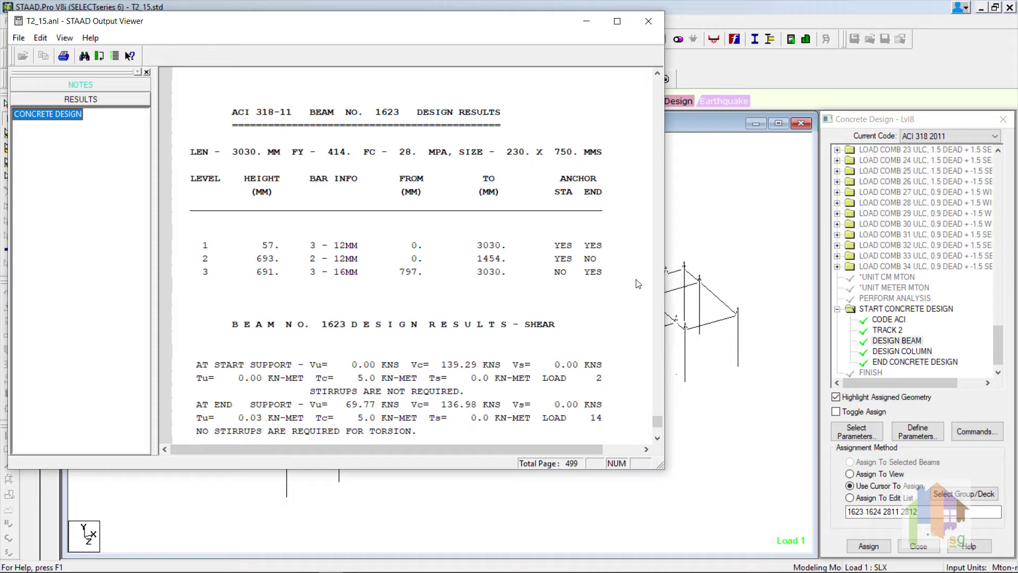
scroll(628, 283, down, 6)
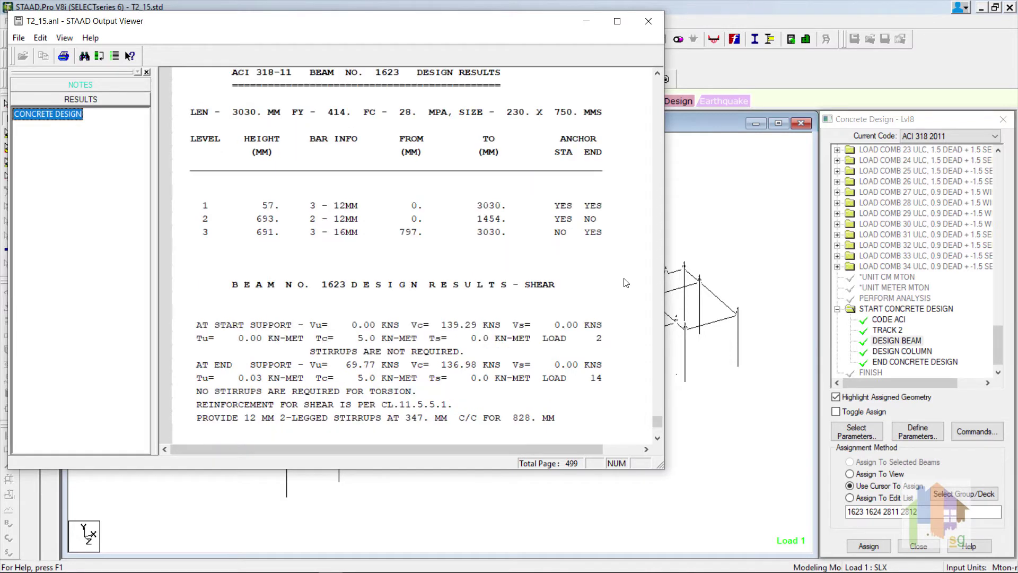
scroll(626, 283, down, 7)
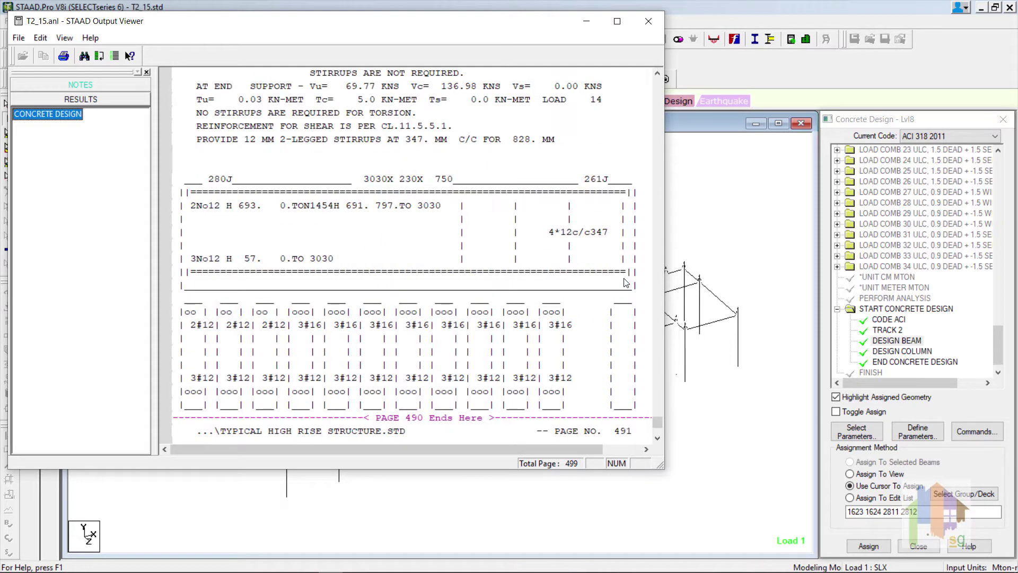
- Examine the output's design results for beams 1624 and 2811, including reinforcement summary and bar layout, and close the output viewer
scroll(626, 283, down, 12)
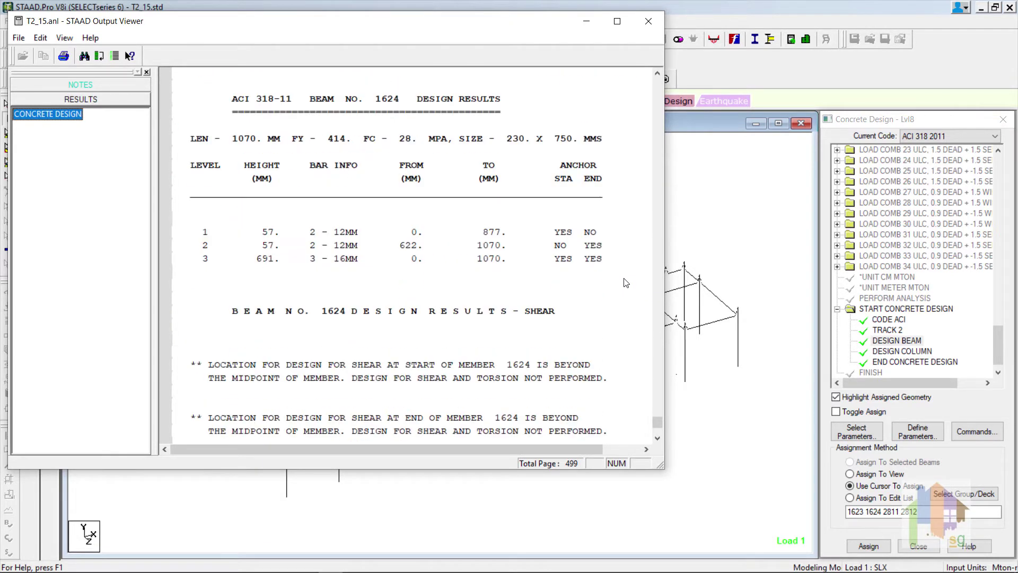
scroll(625, 280, down, 10)
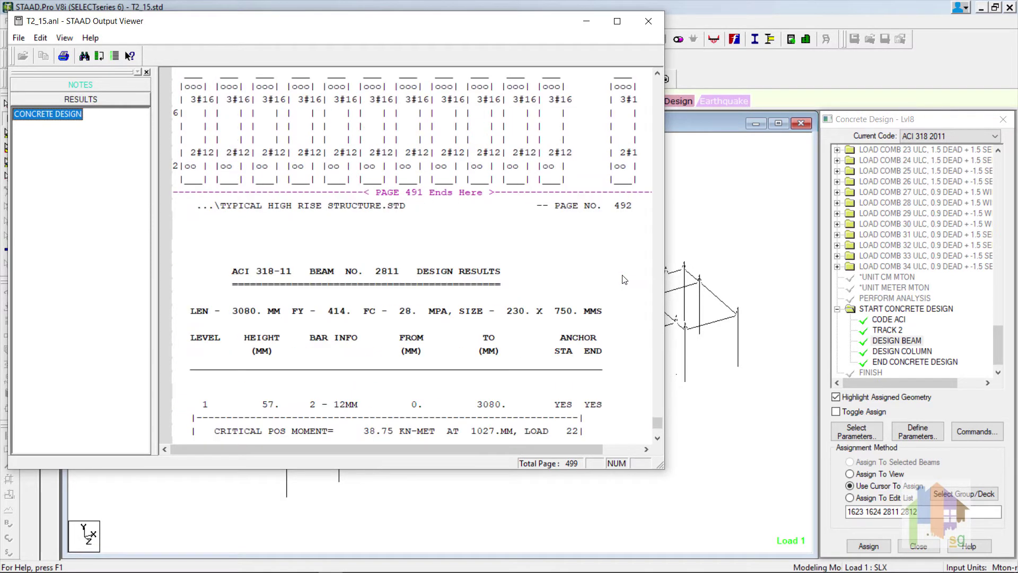
scroll(622, 278, down, 12)
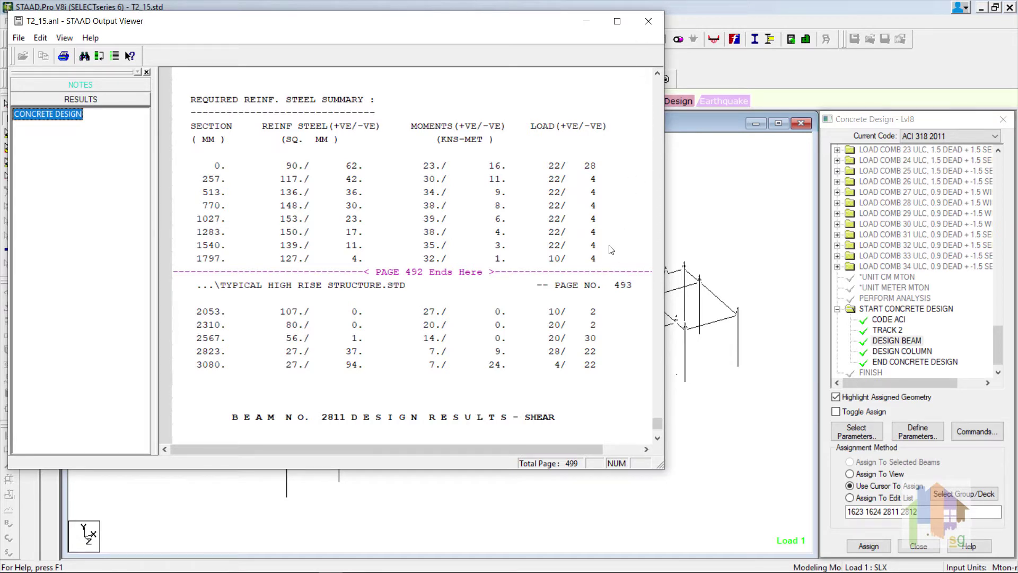
scroll(611, 249, down, 8)
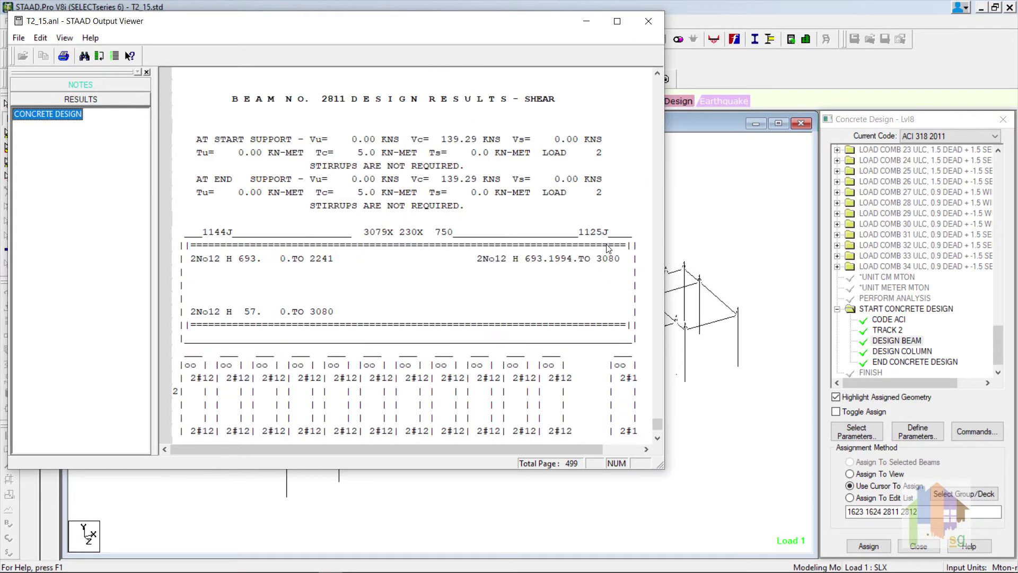
scroll(608, 250, down, 1)
scroll(648, 168, down, 1)
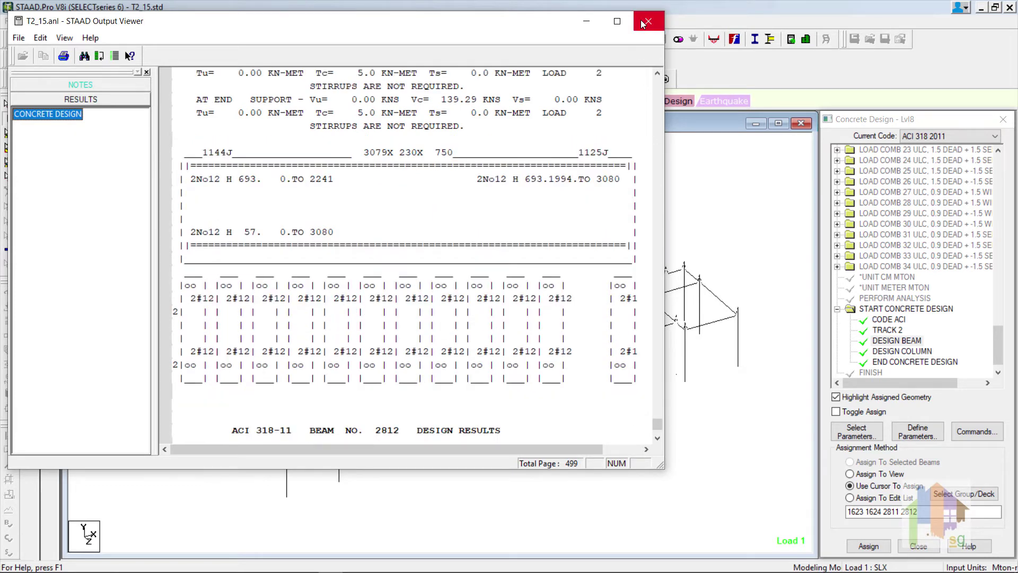
click(647, 22)
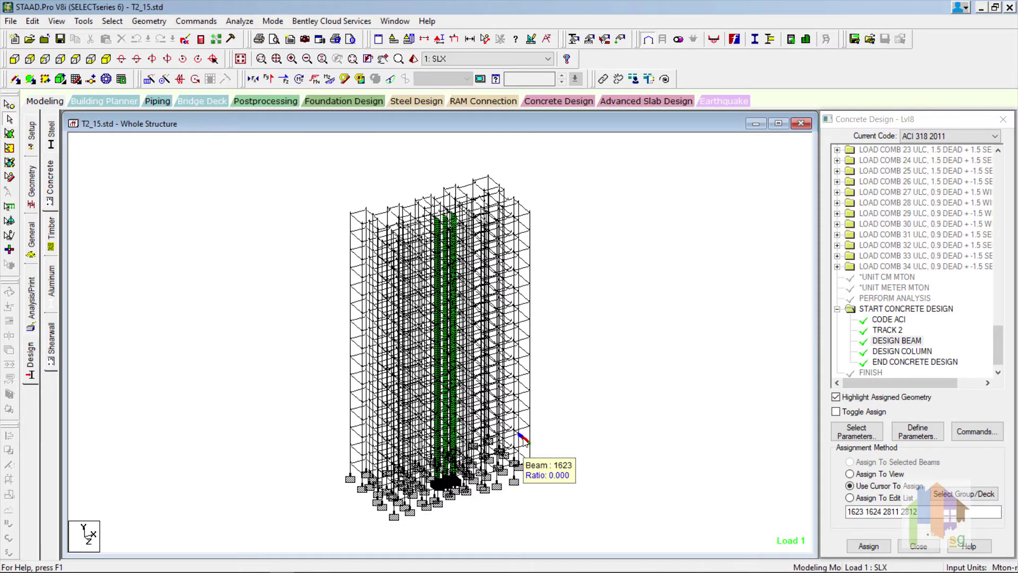
- Inspect the concrete design results of beam 1623 near the tower's base, followed by those of column member 178
double_click(524, 440)
click(580, 161)
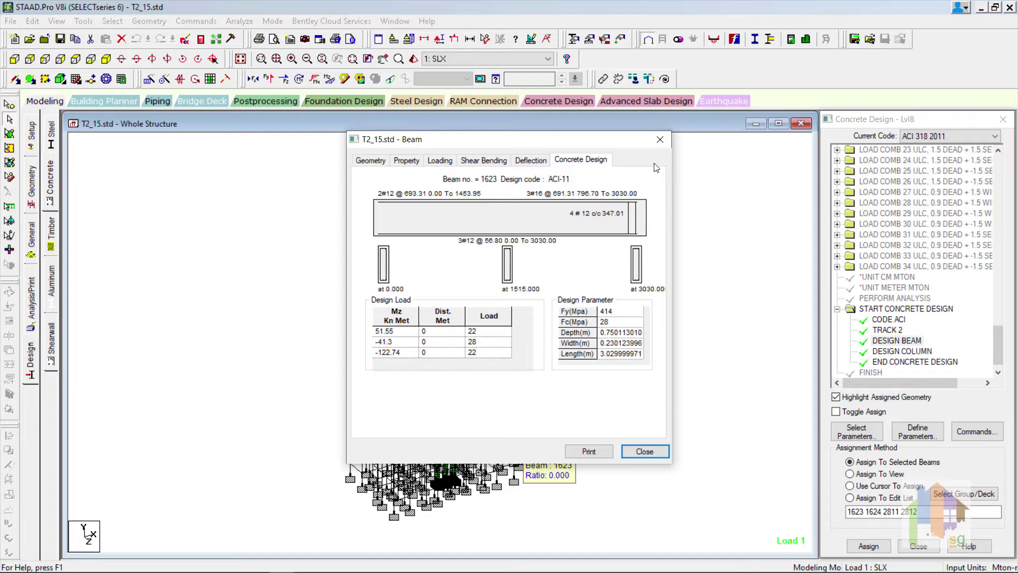
click(661, 139)
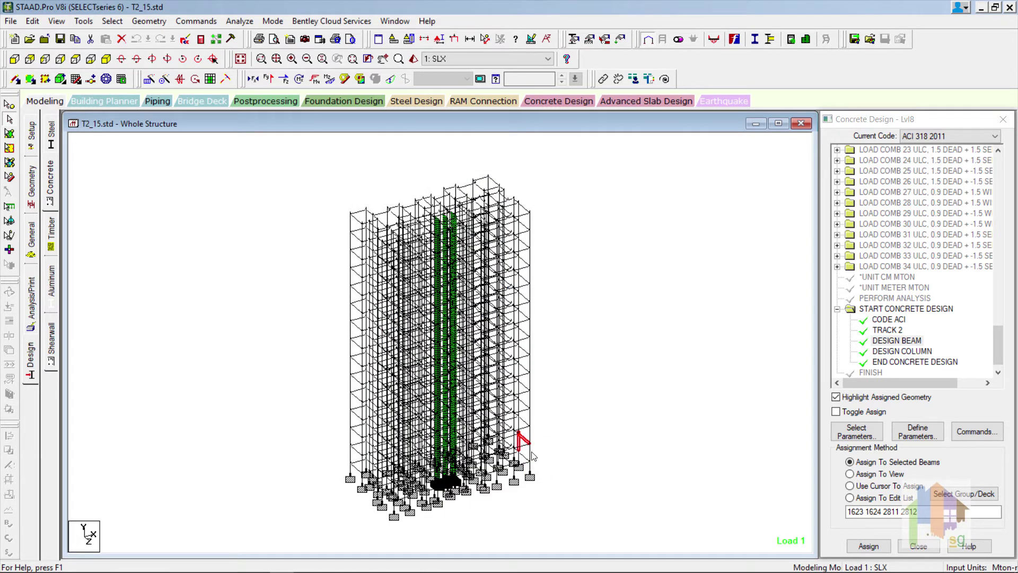
double_click(532, 459)
click(567, 160)
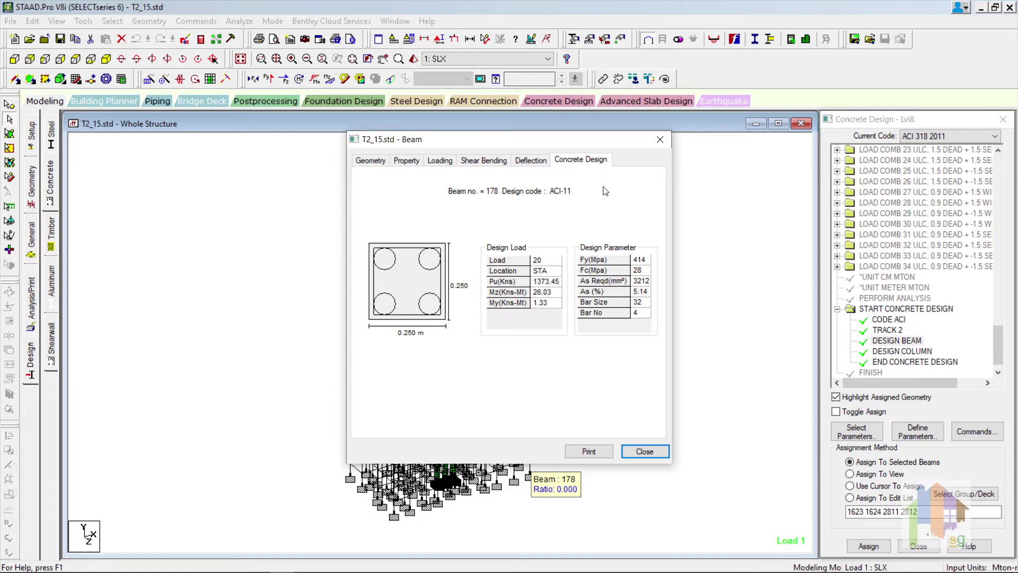
- Reopen the analysis output at the concrete design section and review beam 1623's shear results and reinforcement sketch
click(200, 39)
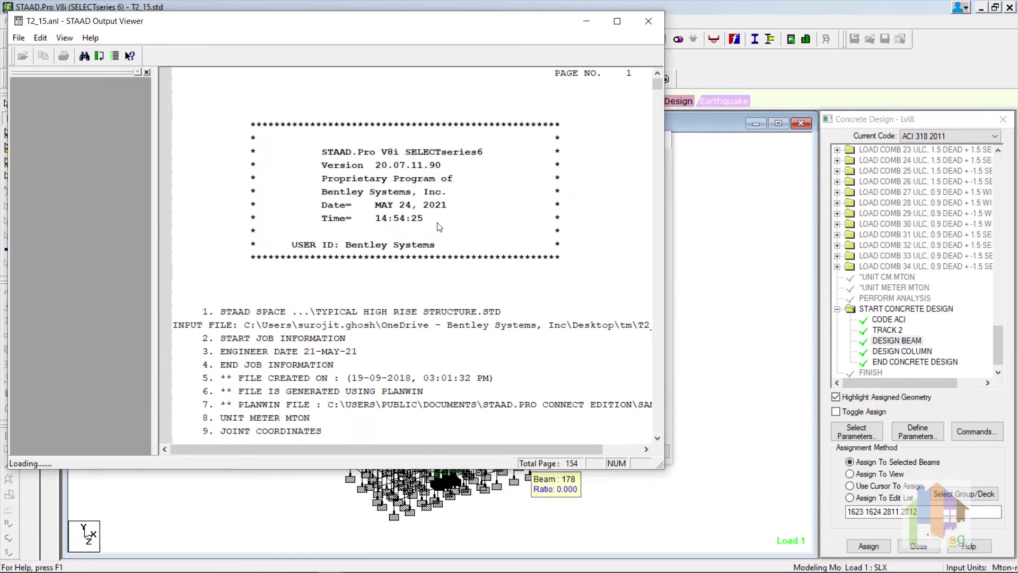
click(69, 448)
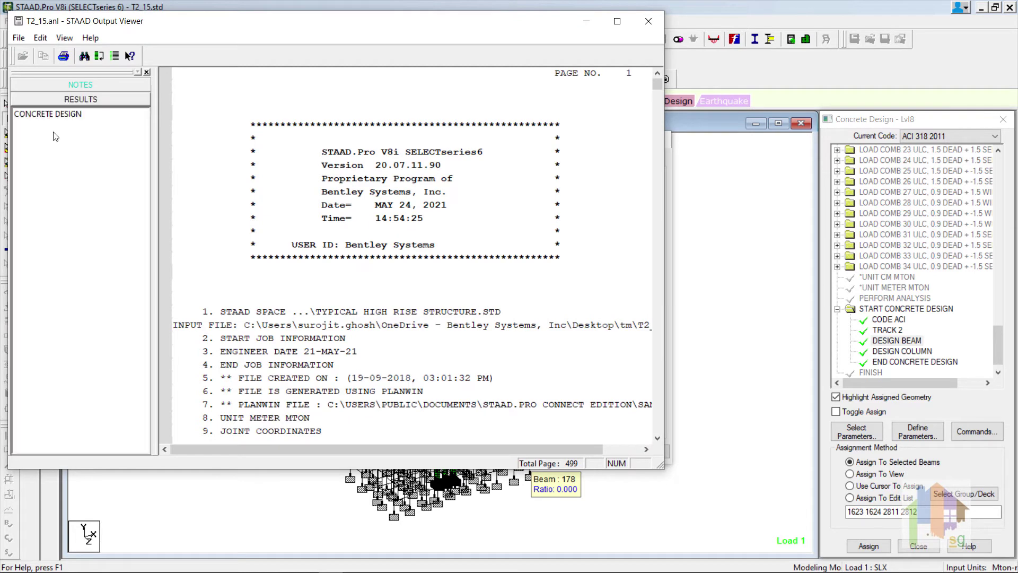
click(54, 114)
scroll(520, 334, down, 5)
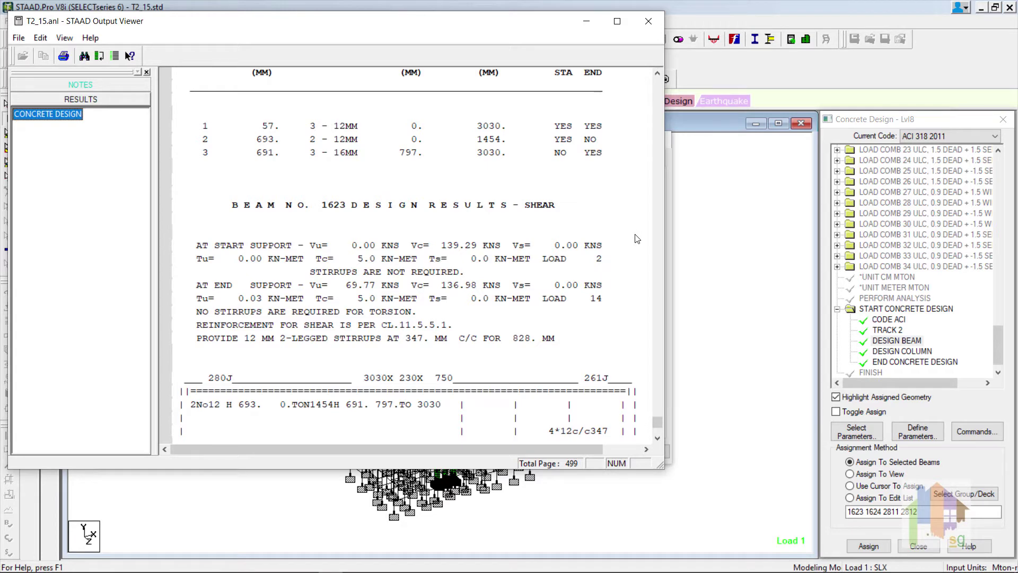
scroll(637, 239, down, 2)
scroll(637, 239, down, 2)
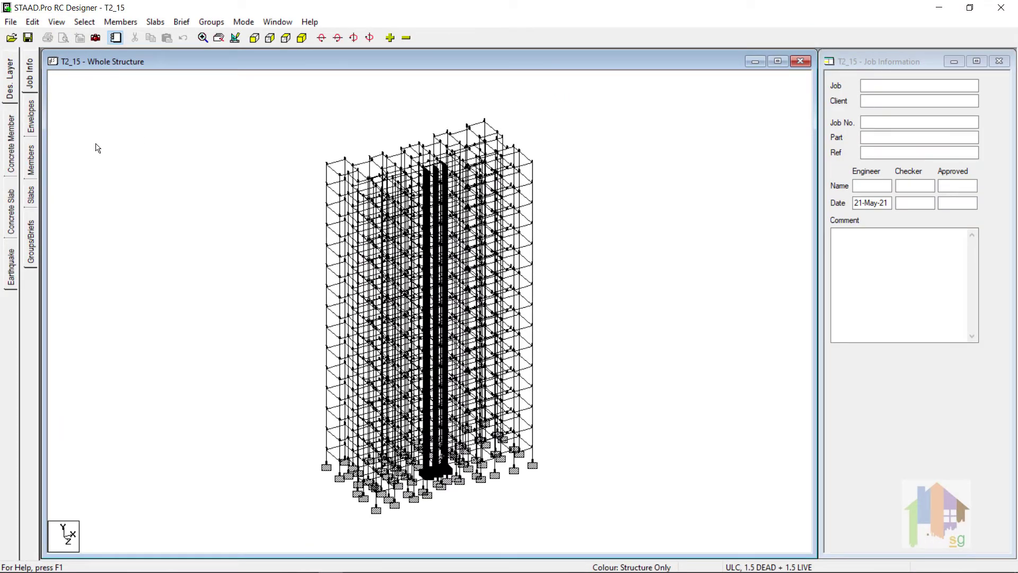
- In RC Designer, form a member from the two consecutive collinear beam elements at the tower's upper corner
click(33, 166)
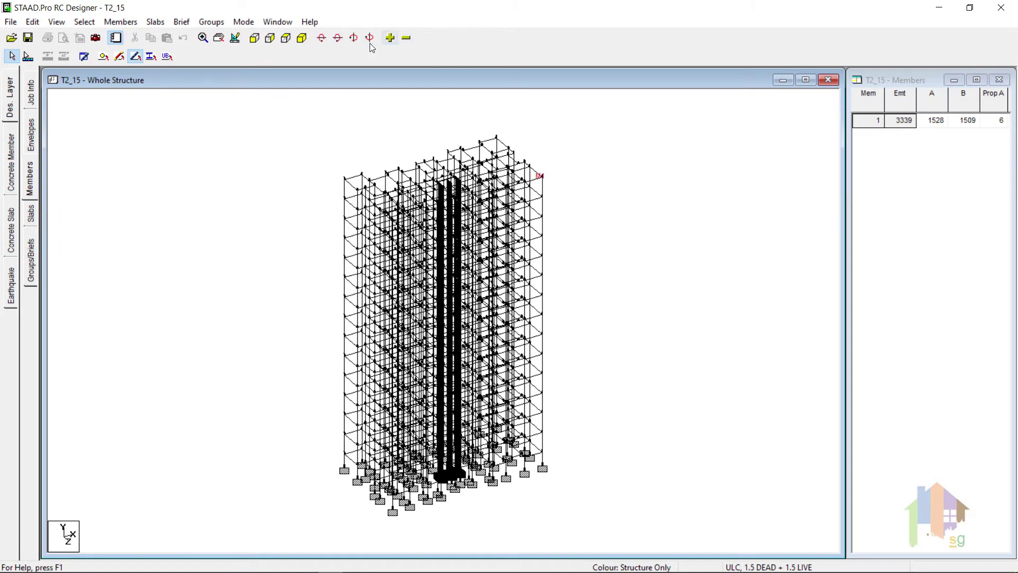
click(203, 37)
drag(508, 144, 566, 206)
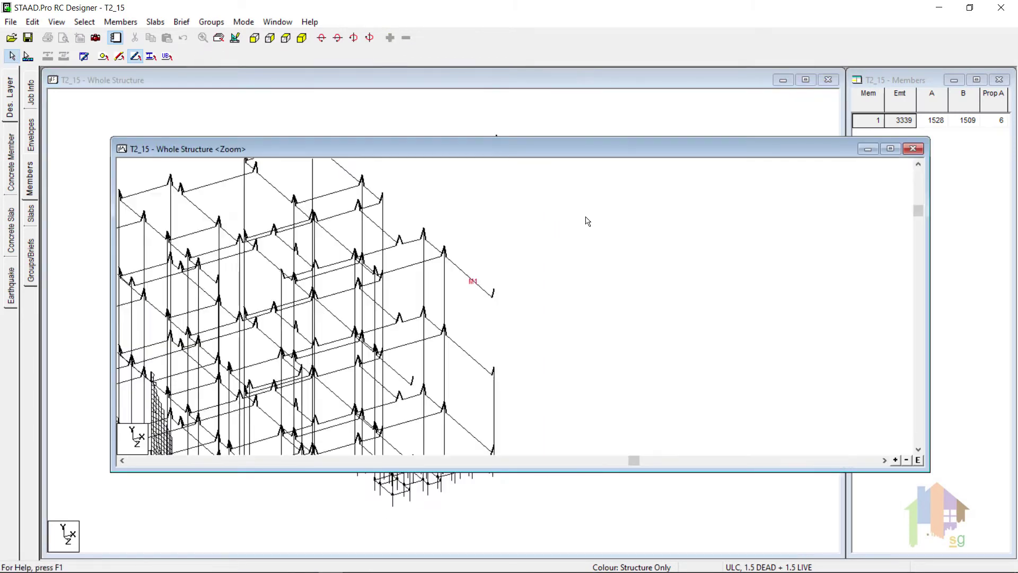
click(467, 275)
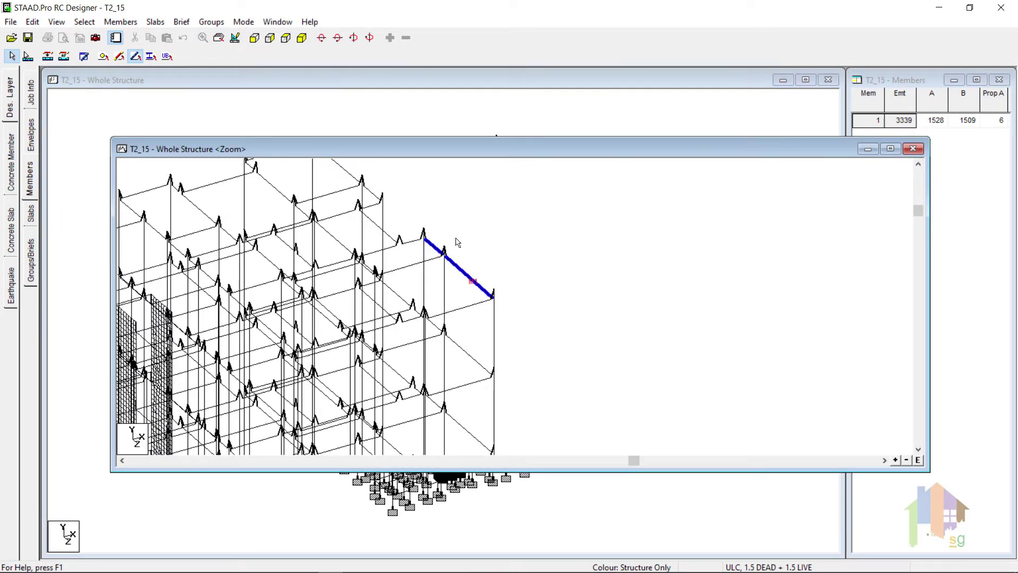
right_click(522, 230)
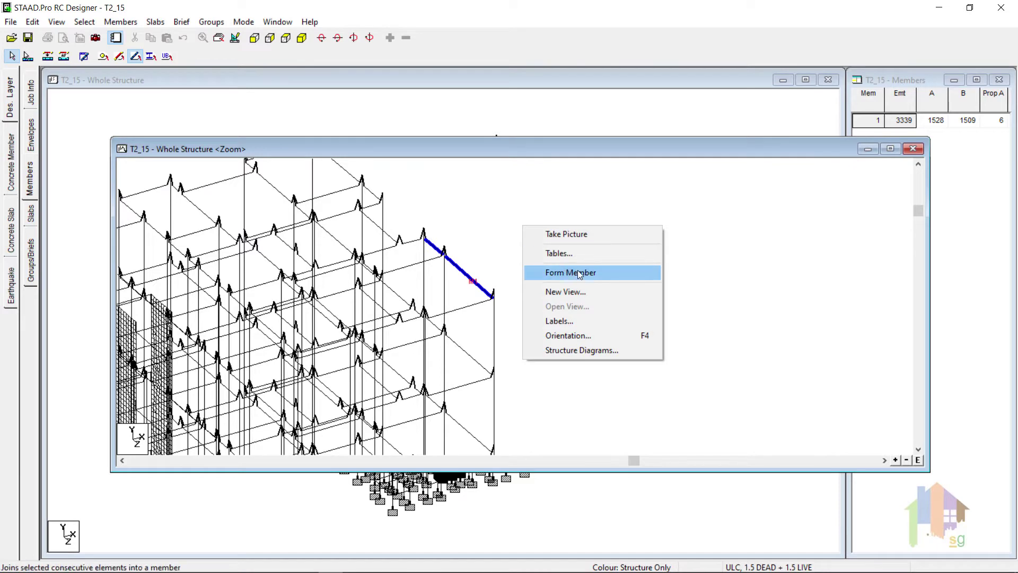
click(571, 272)
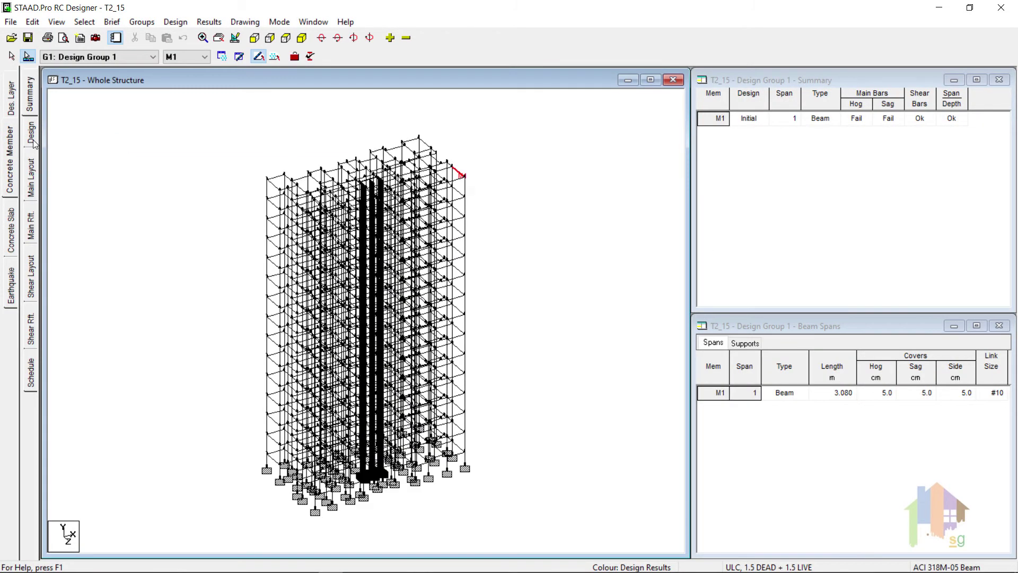
- Open the main reinforcement layout of member M1 in Design Group 1
click(33, 173)
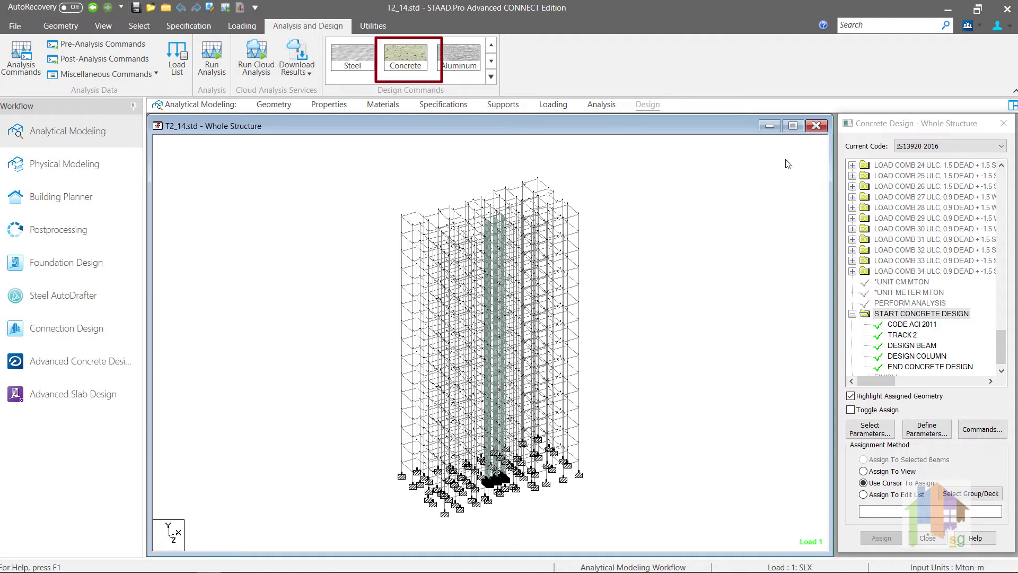
- In STAAD.Pro CONNECT Edition, review the available concrete design codes and leave the list without choosing another code
click(947, 151)
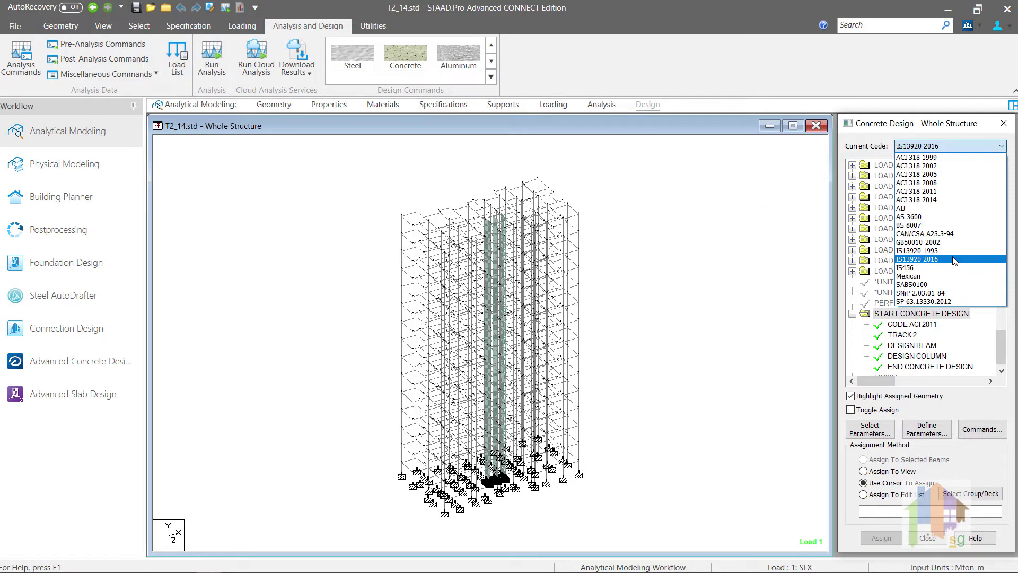
click(755, 261)
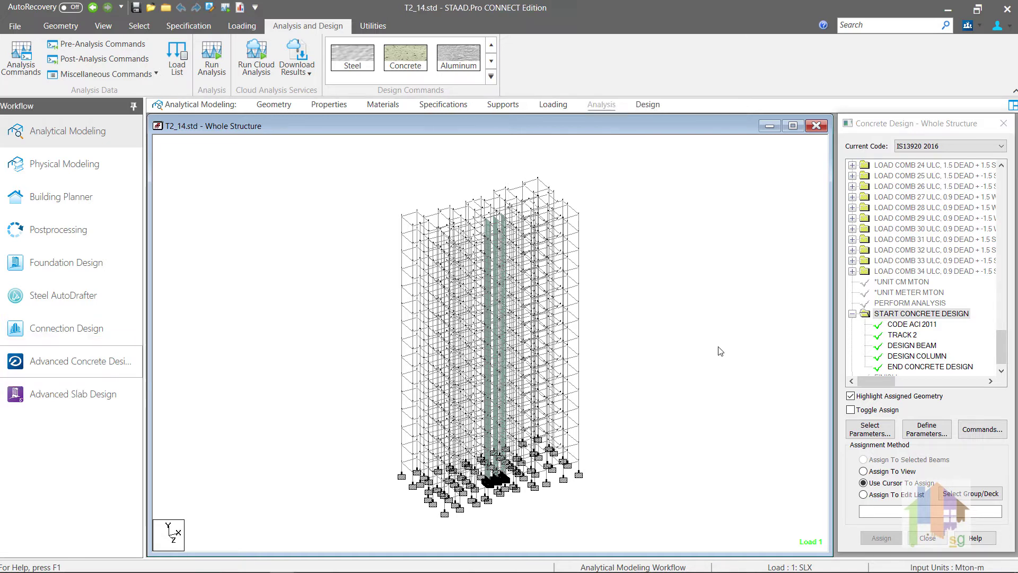
- Launch the Advanced Concrete Design workflow for the T2_14 model
click(114, 361)
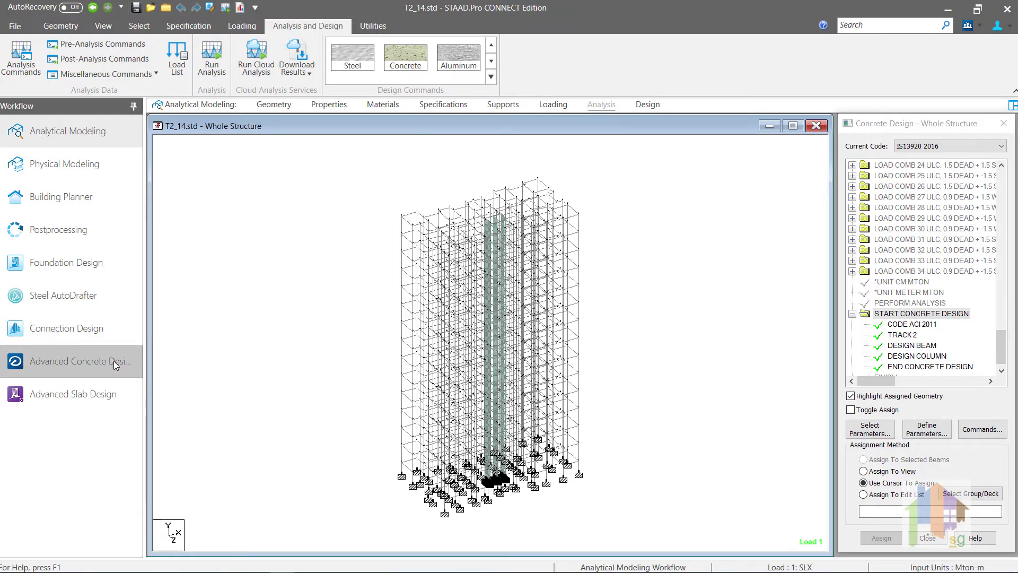